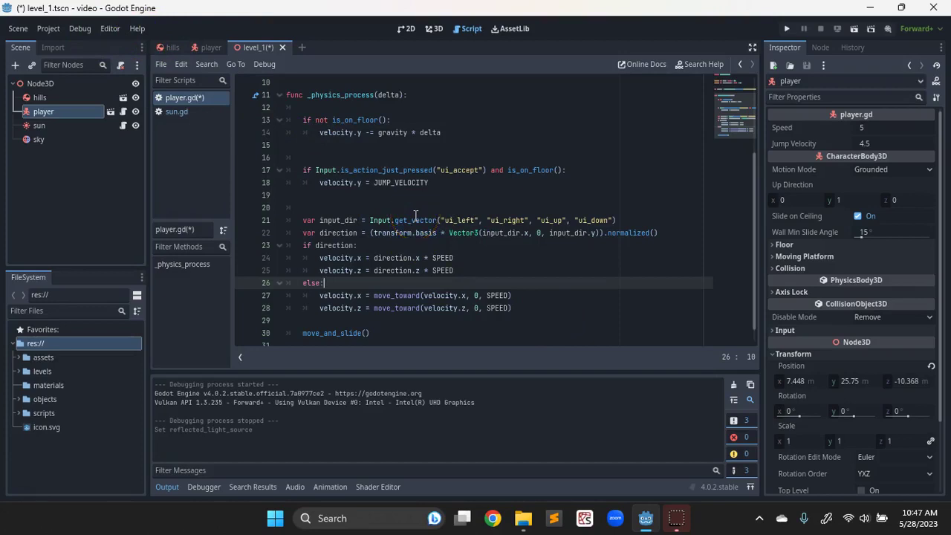
Scroll player.gd back to the top and return to the 3D view of level_1.
scroll(416, 214, "up", 3)
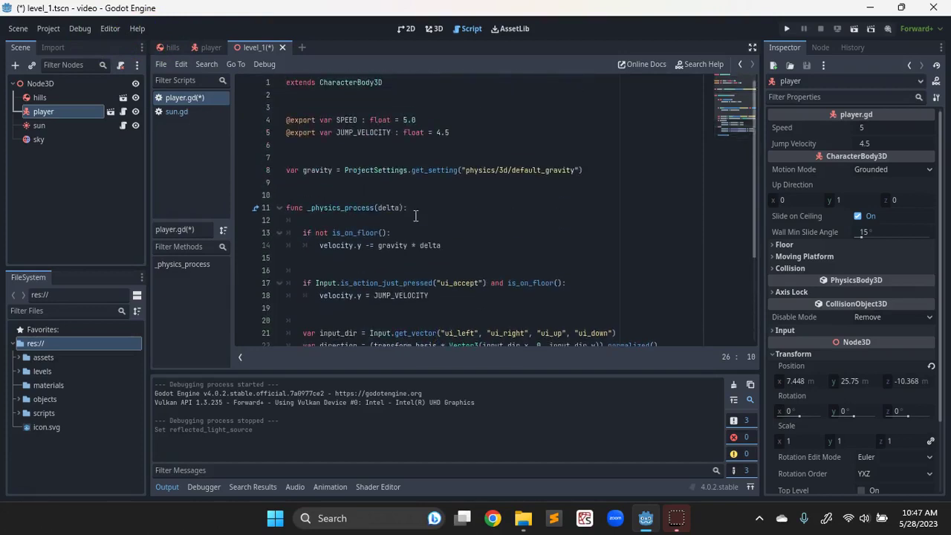
left_click(434, 28)
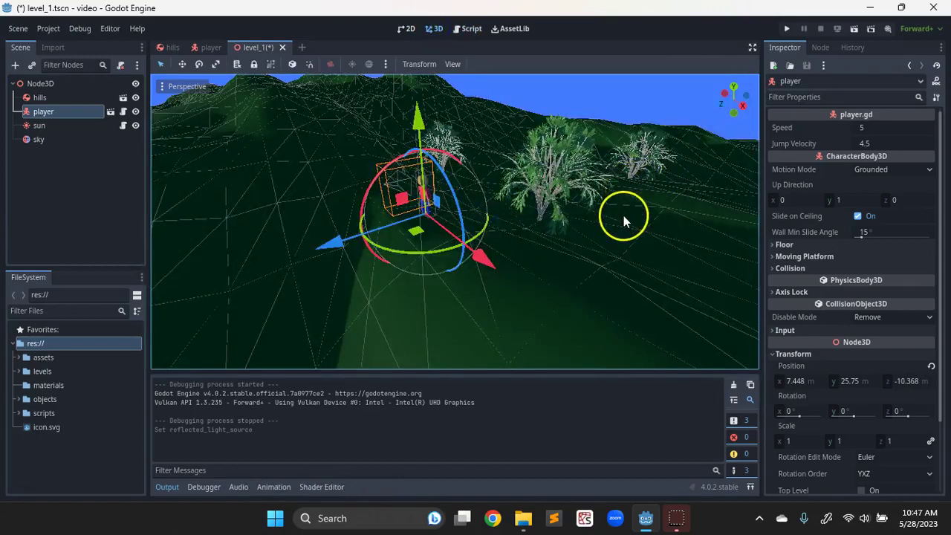
Run the project, walk the player forward and turn the camera both ways, then stop the game.
left_click(837, 28)
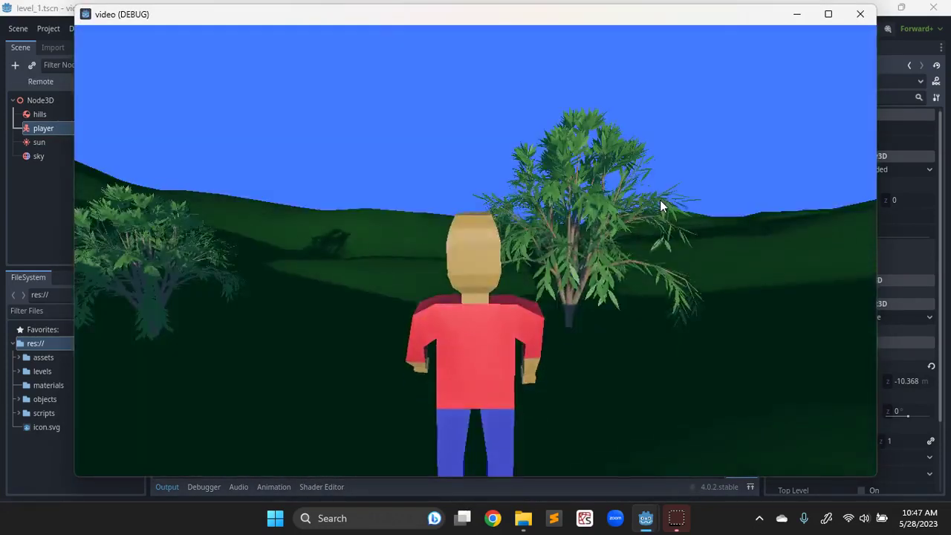
key("Right")
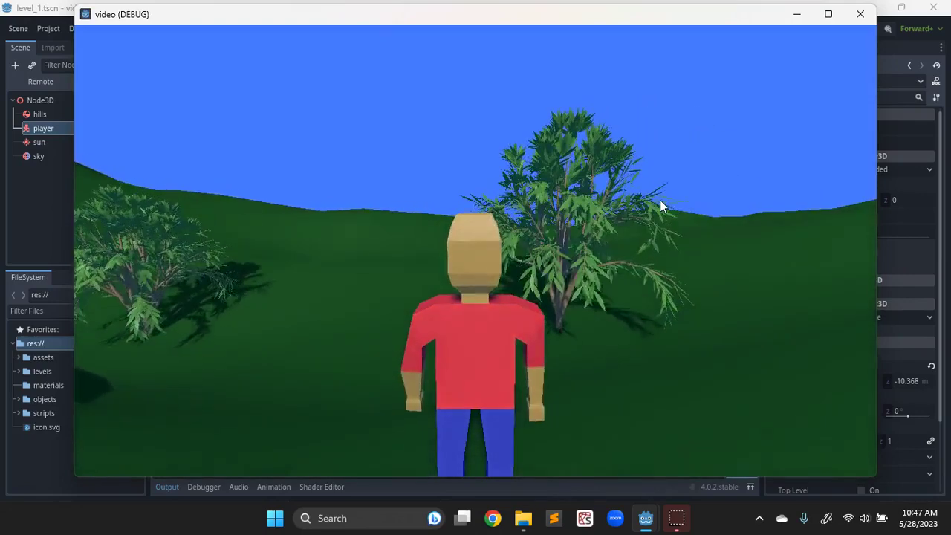
key("Up")
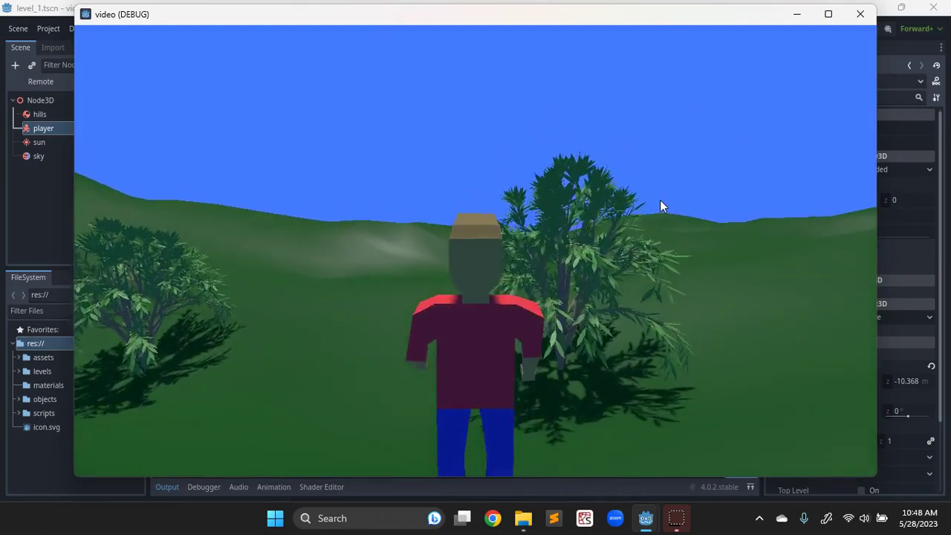
key("Right")
key("Left")
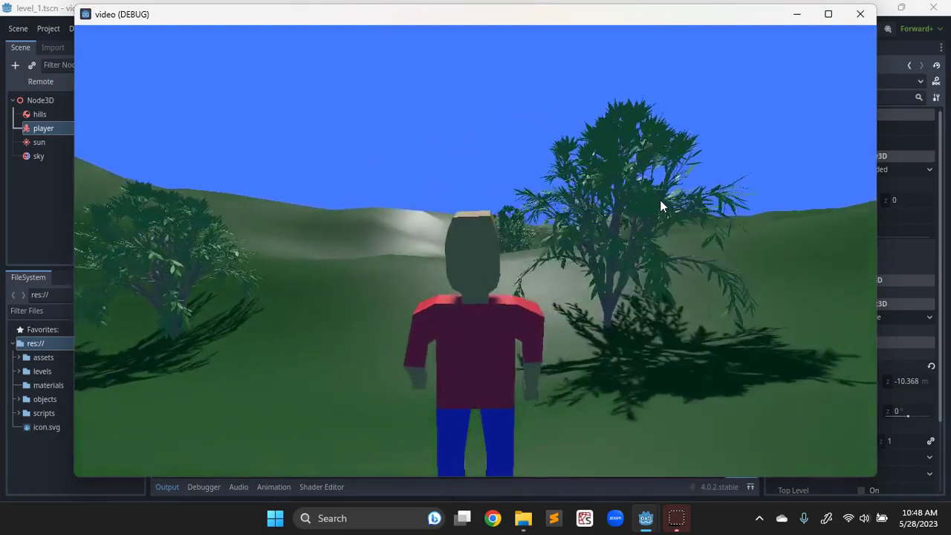
key("Left")
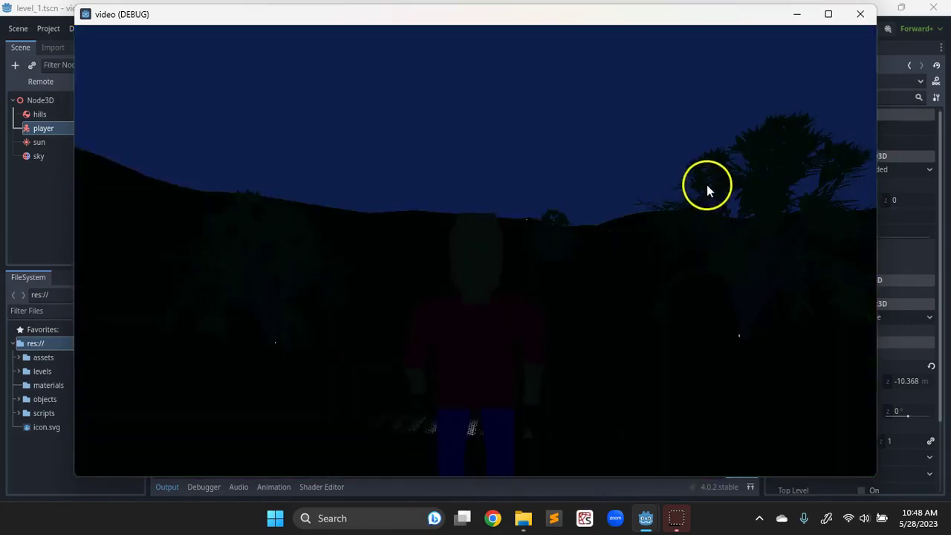
left_click(859, 14)
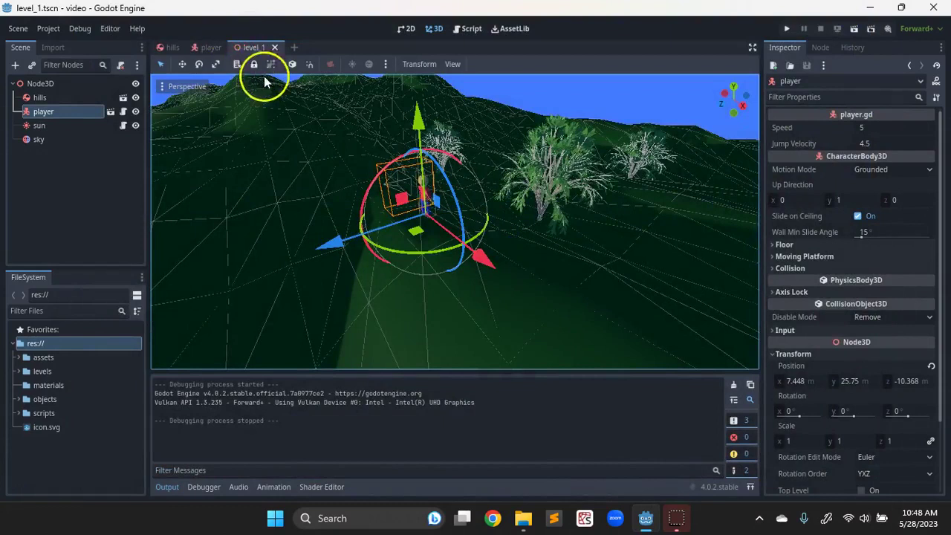
Open player.gd in the Script workspace and select 'ui_accept' in line 17's jump check.
left_click(469, 28)
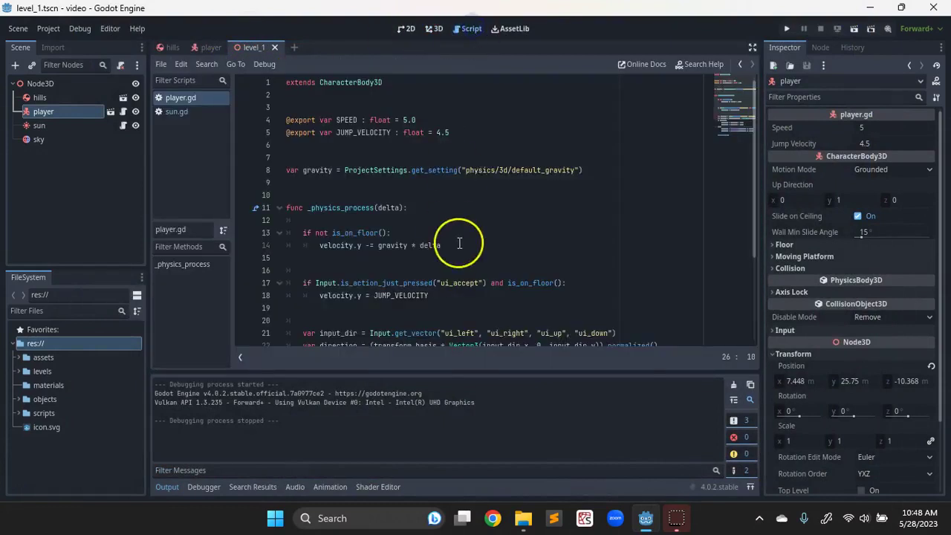
scroll(459, 245, "down", 2)
scroll(459, 243, "down", 1)
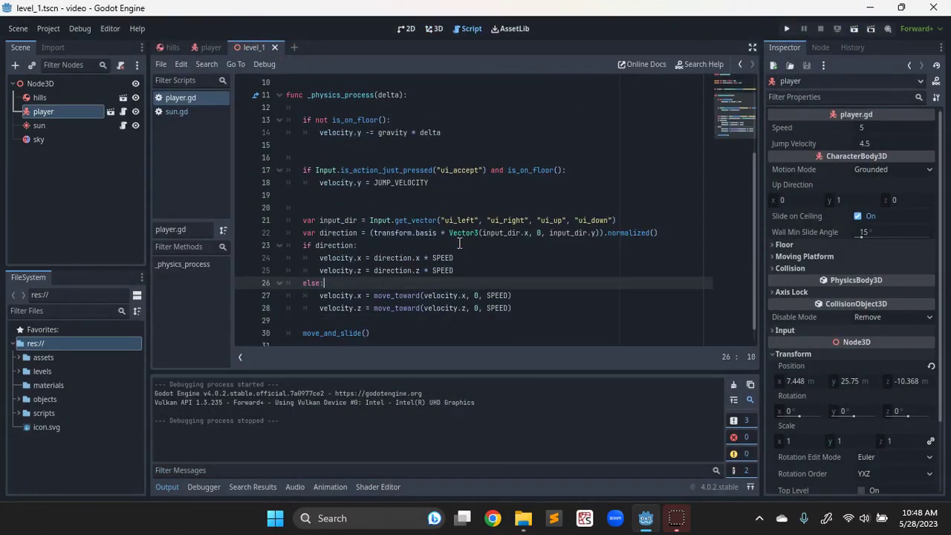
scroll(459, 243, "down", 1)
scroll(459, 243, "up", 1)
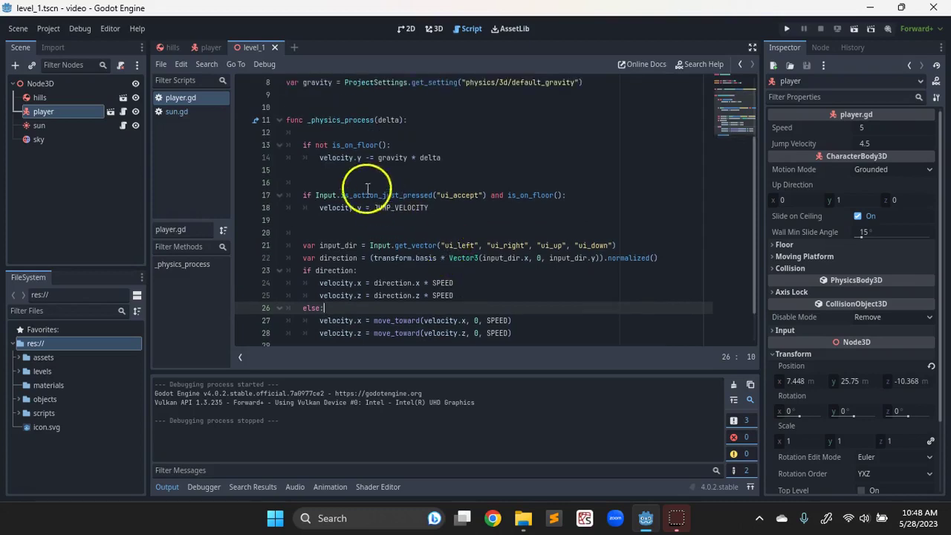
double_click(327, 195)
double_click(460, 195)
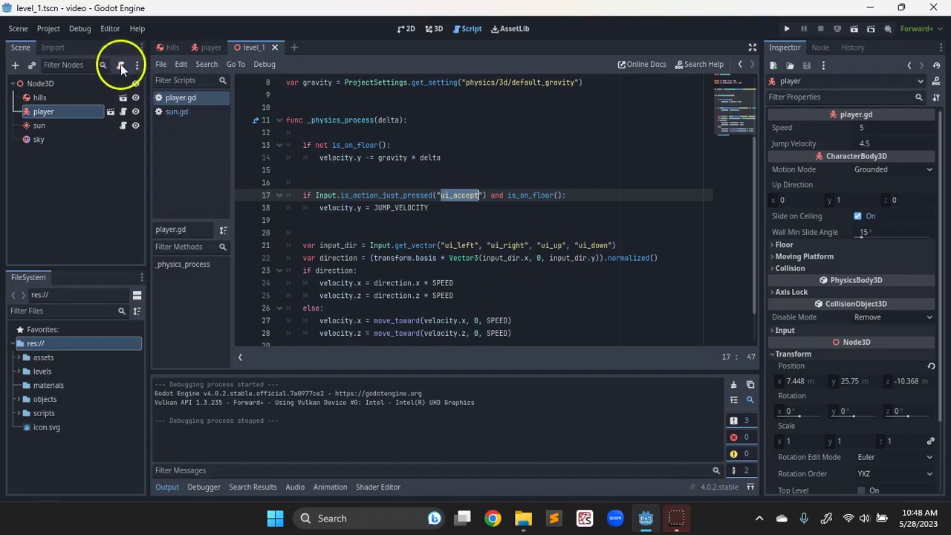
Open Project Settings and go to its Input Map page.
left_click(49, 30)
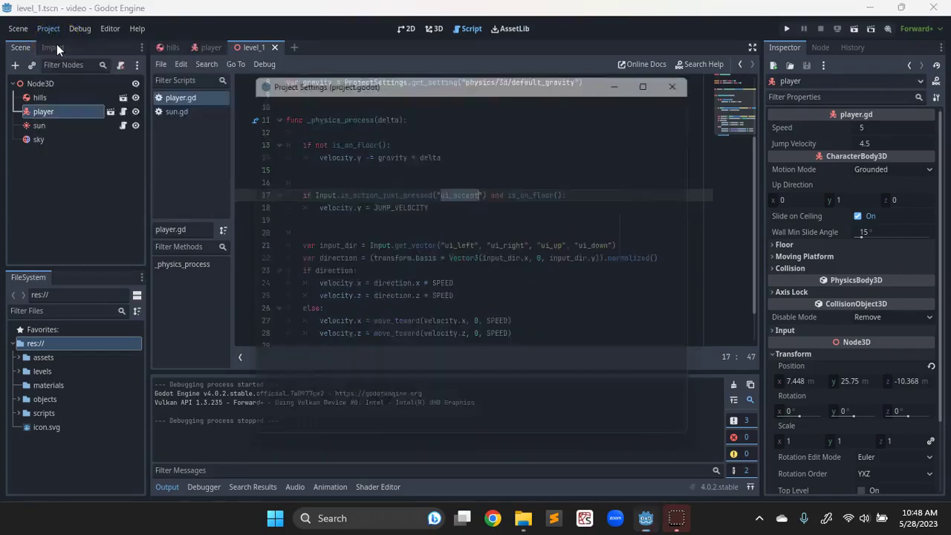
left_click(59, 44)
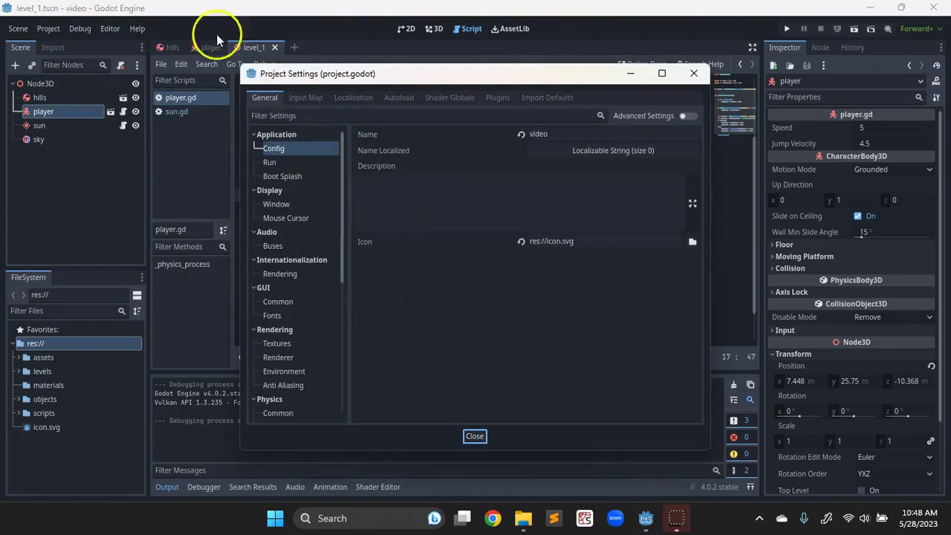
left_click(693, 72)
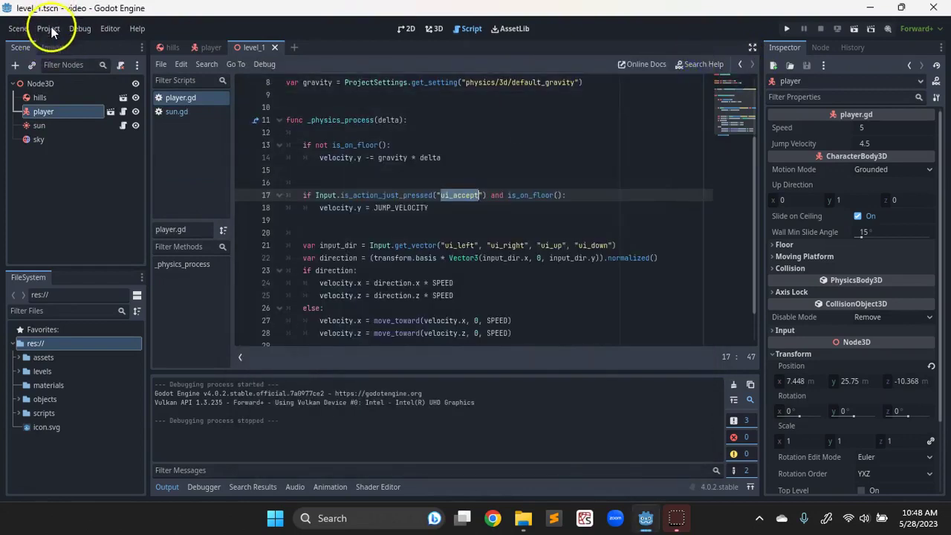
left_click(48, 28)
left_click(52, 44)
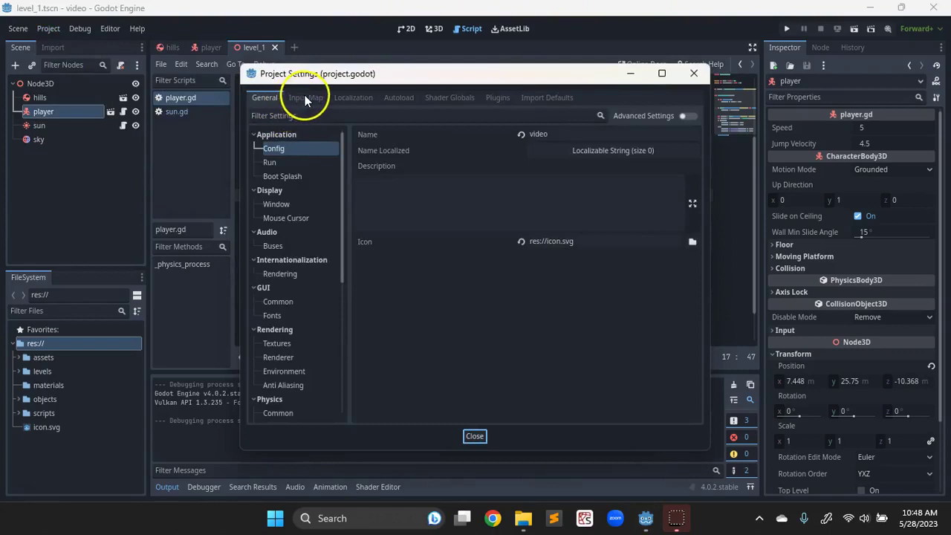
left_click(304, 98)
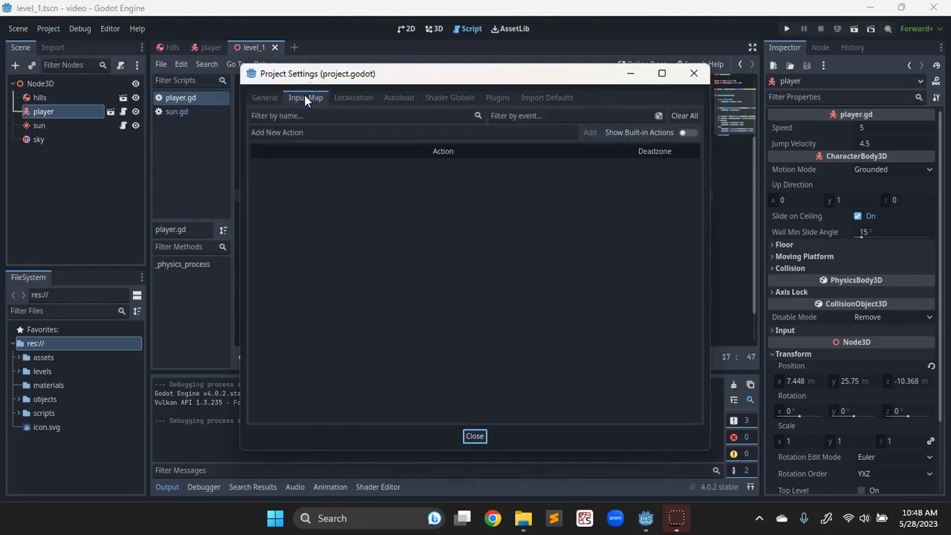
Show the built-in ui_ actions, look through them, then turn Show Built-in Actions off.
left_click(689, 132)
scroll(566, 205, "down", 4)
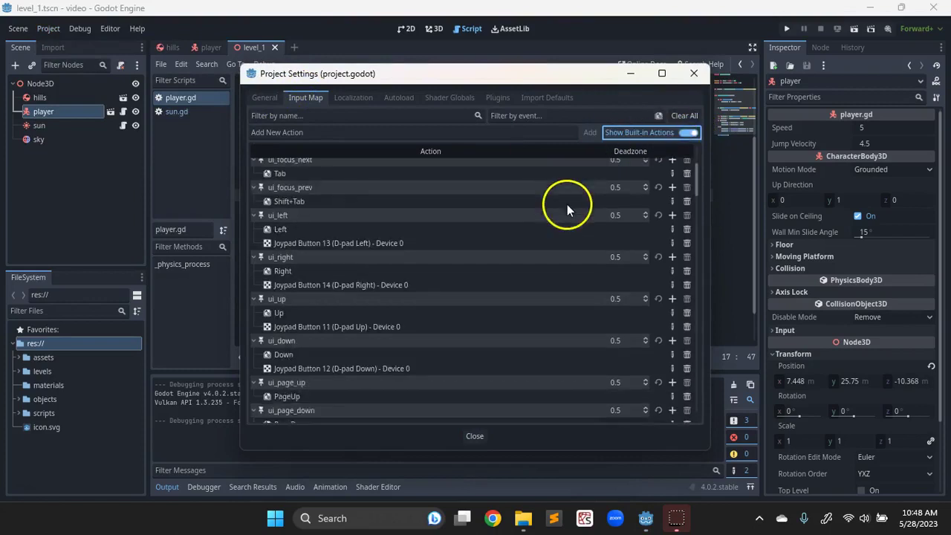
scroll(566, 207, "up", 4)
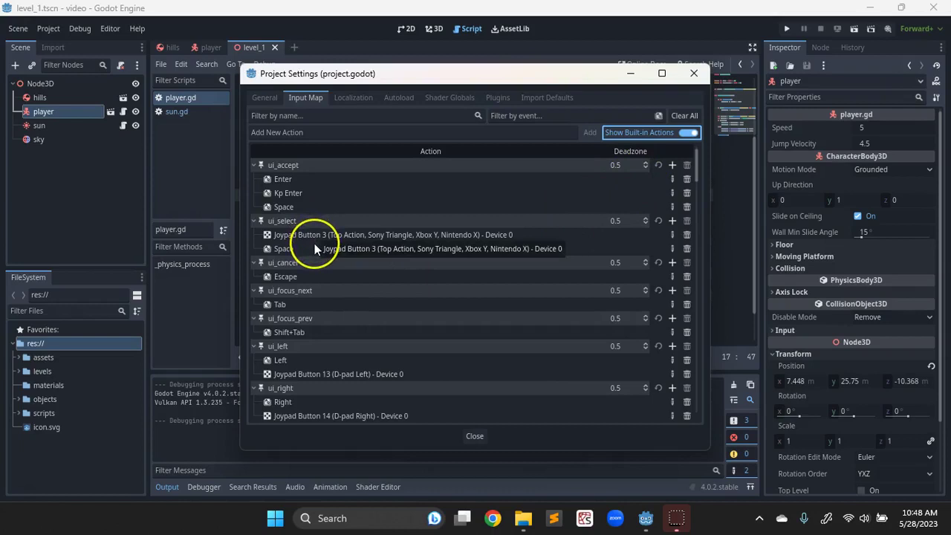
scroll(314, 243, "down", 4)
scroll(337, 293, "down", 9)
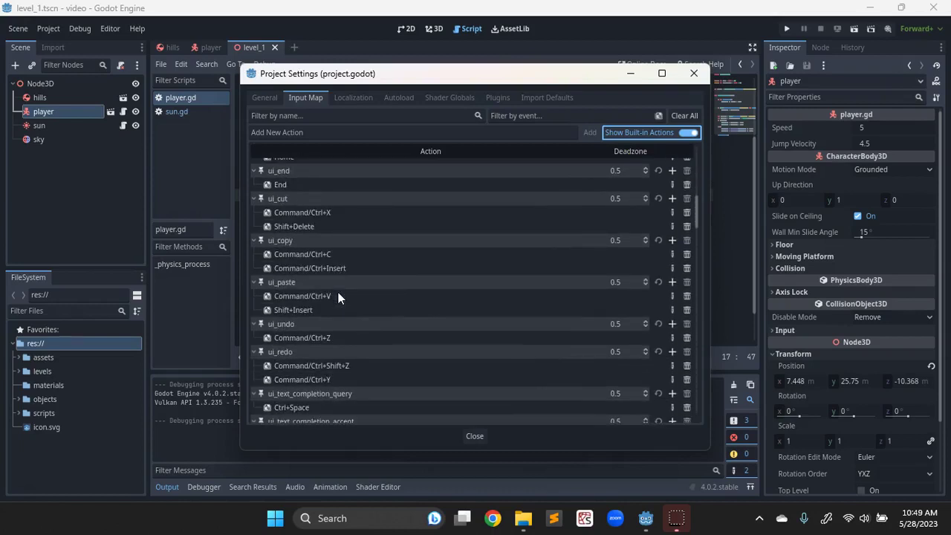
scroll(338, 297, "down", 9)
scroll(338, 297, "up", 15)
scroll(338, 297, "up", 7)
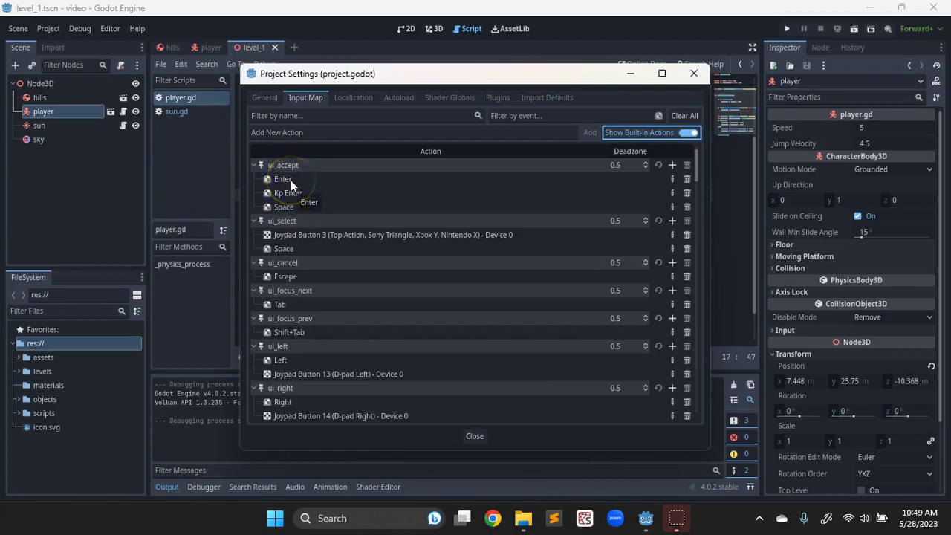
left_click(684, 134)
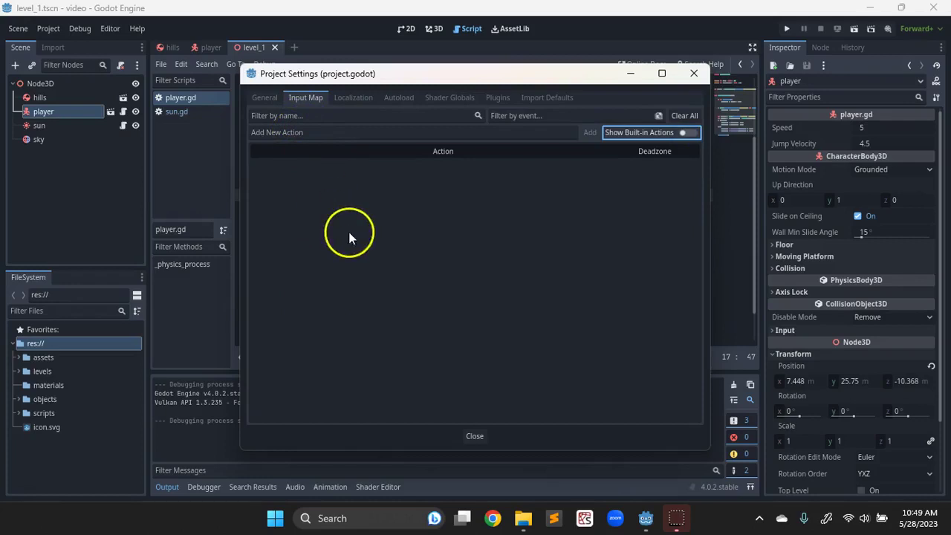
Enter 'jump' in the Add New Action field and add it to the Input Map.
left_click(303, 133)
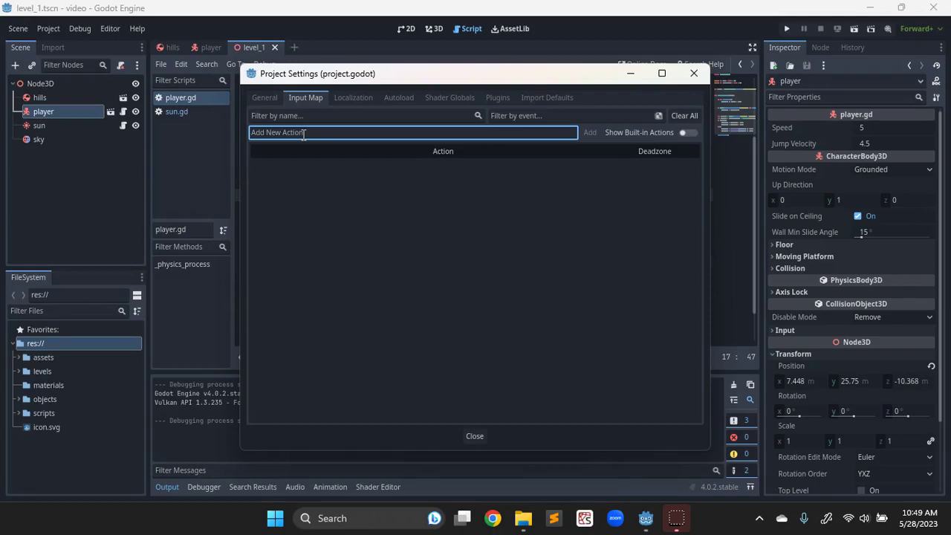
type("jump")
left_click(285, 134)
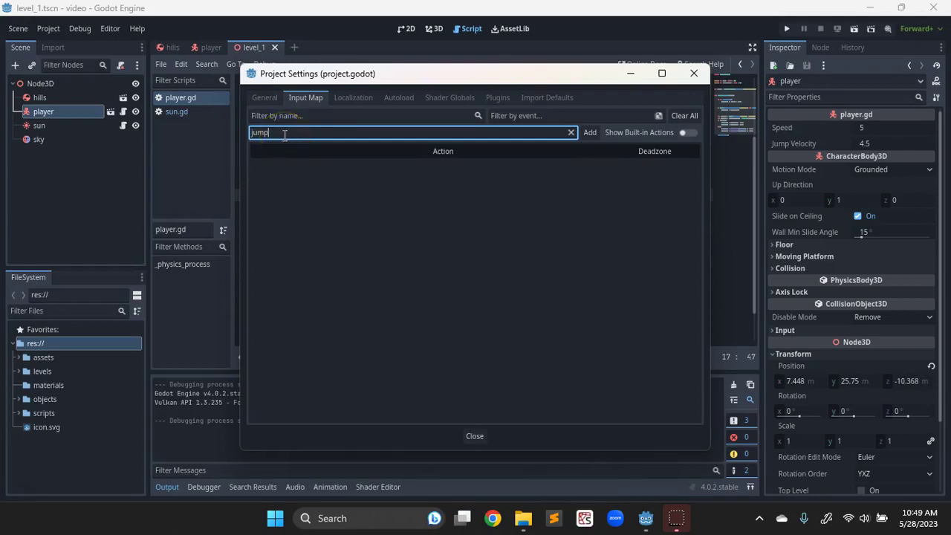
key("Return")
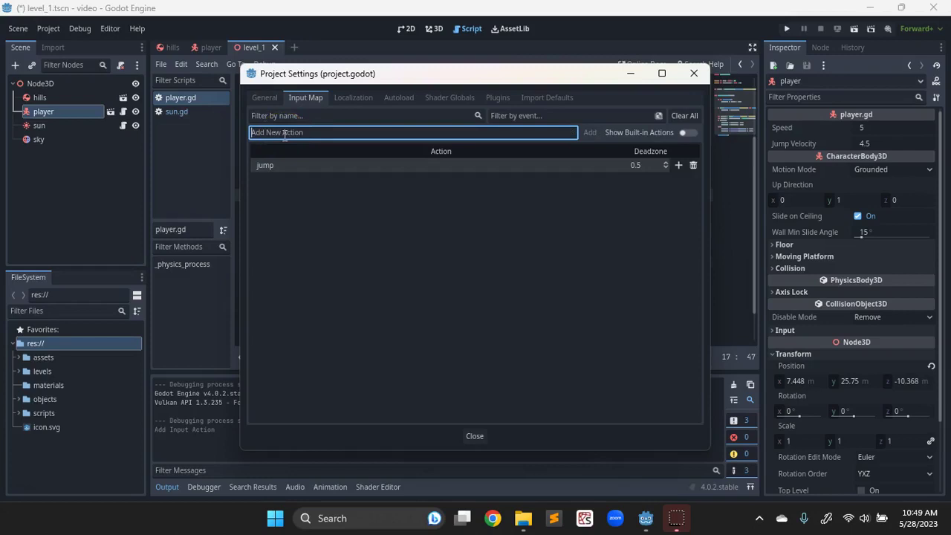
left_click(277, 165)
Open Event Configuration for jump and browse the joypad button, joypad axis and keyboard input lists.
left_click(678, 165)
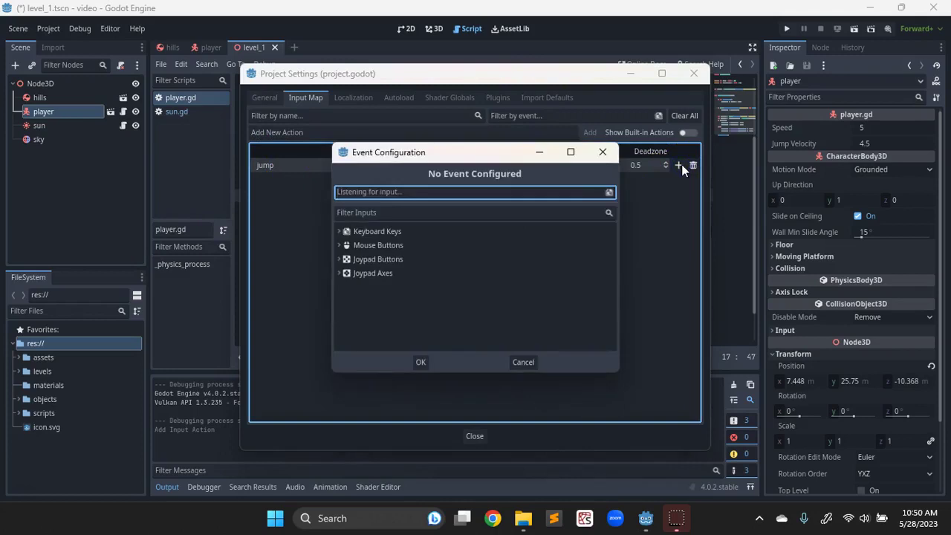
left_click(338, 258)
left_click(339, 258)
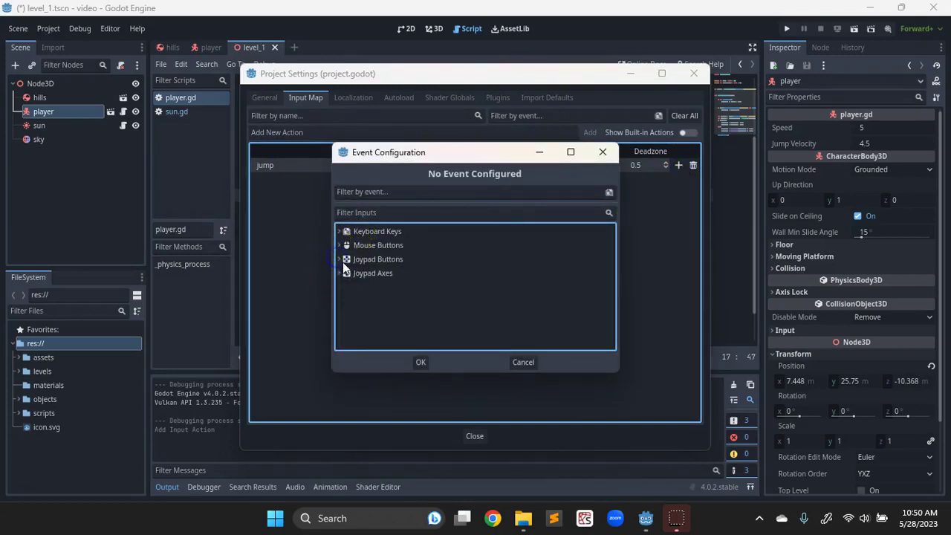
left_click(339, 273)
left_click(339, 273)
left_click(339, 259)
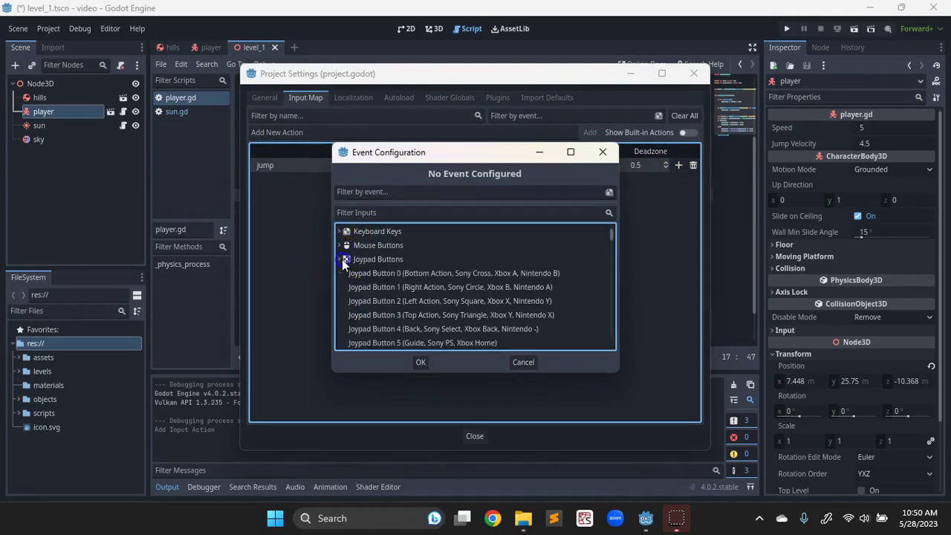
left_click(339, 259)
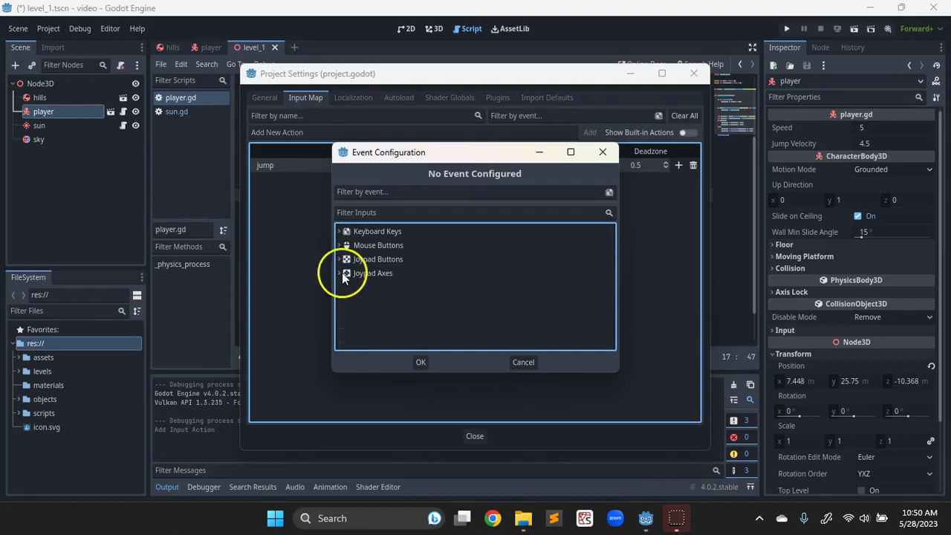
left_click(339, 273)
left_click(338, 273)
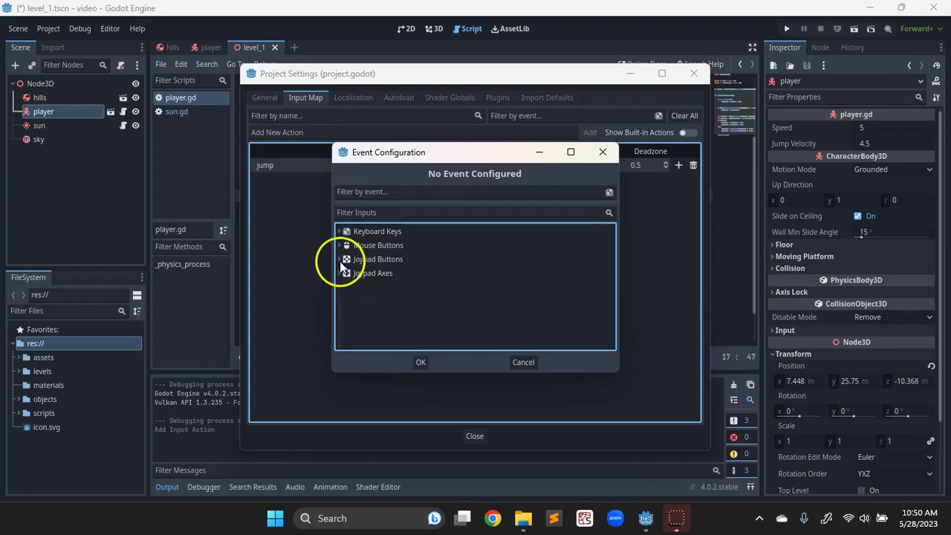
left_click(340, 258)
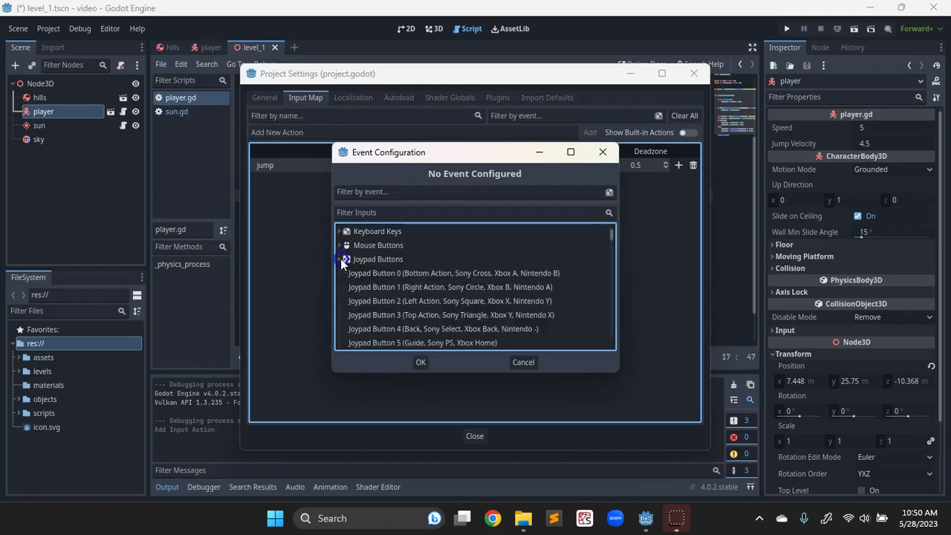
left_click(340, 259)
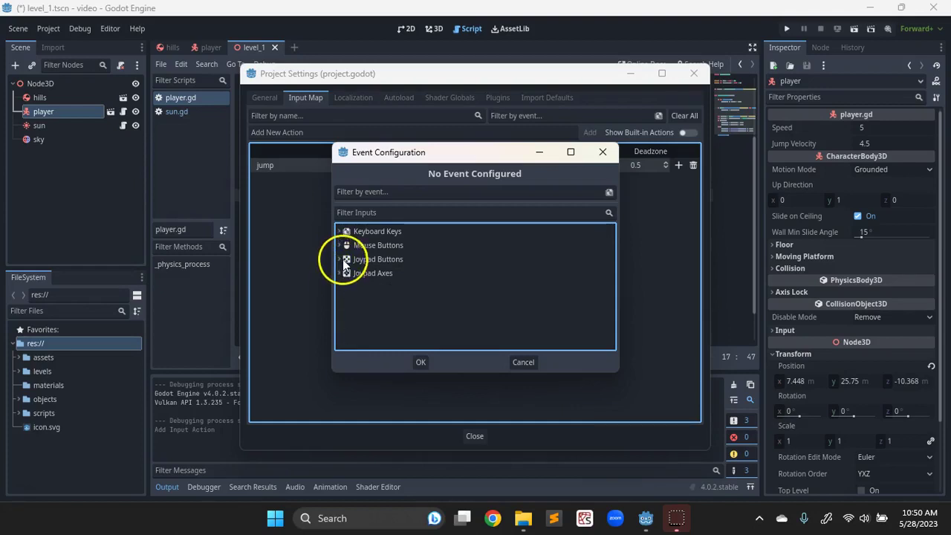
left_click(339, 232)
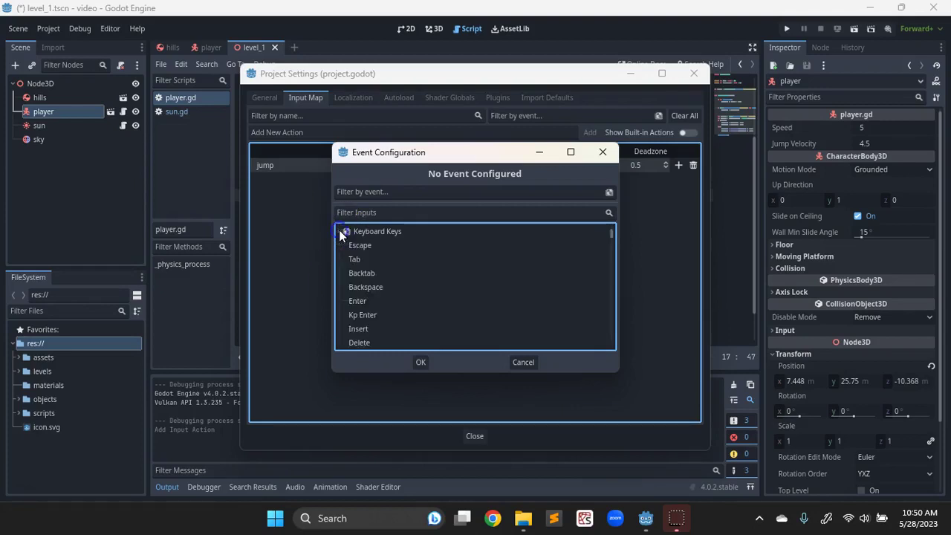
scroll(455, 282, "down", 2)
scroll(455, 281, "up", 3)
scroll(455, 280, "down", 1)
scroll(455, 281, "up", 1)
Filter the inputs by 'kp', then capture the Space key for jump and confirm it.
left_click(399, 212)
type("kp")
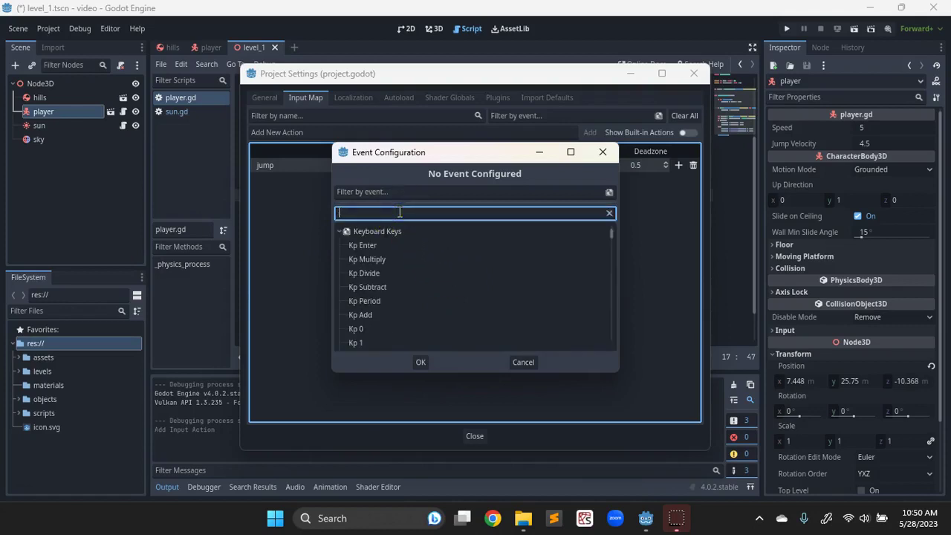
scroll(413, 276, "down", 2)
scroll(412, 277, "up", 2)
scroll(413, 276, "down", 1)
scroll(413, 276, "up", 1)
left_click(338, 231)
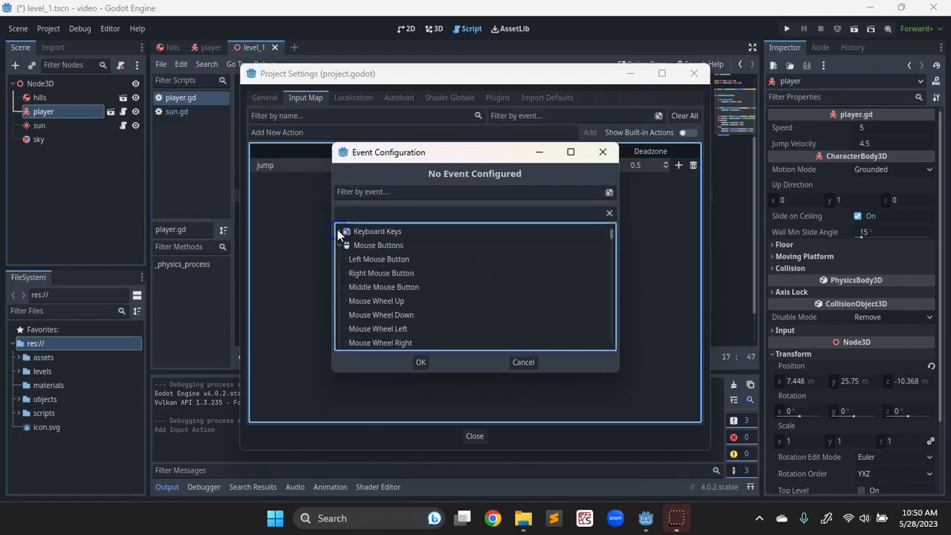
left_click(357, 191)
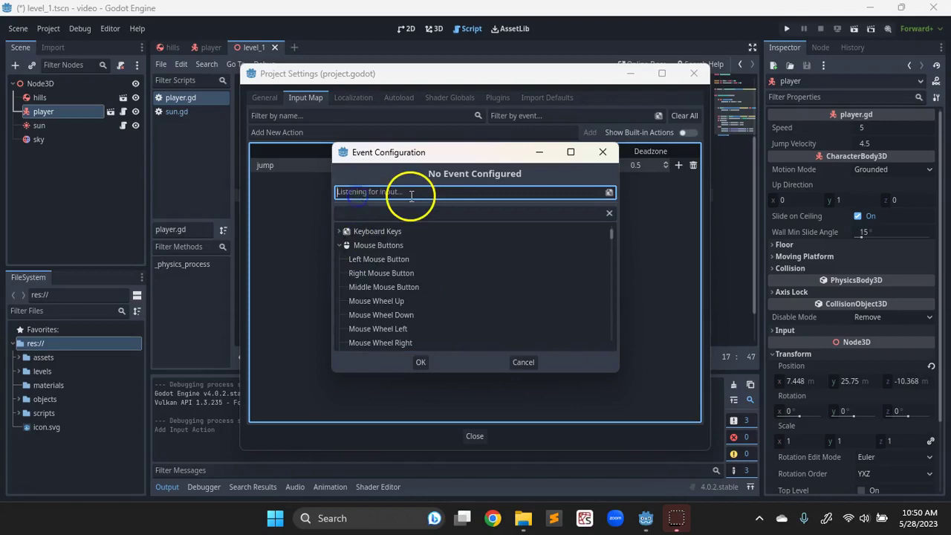
key("space")
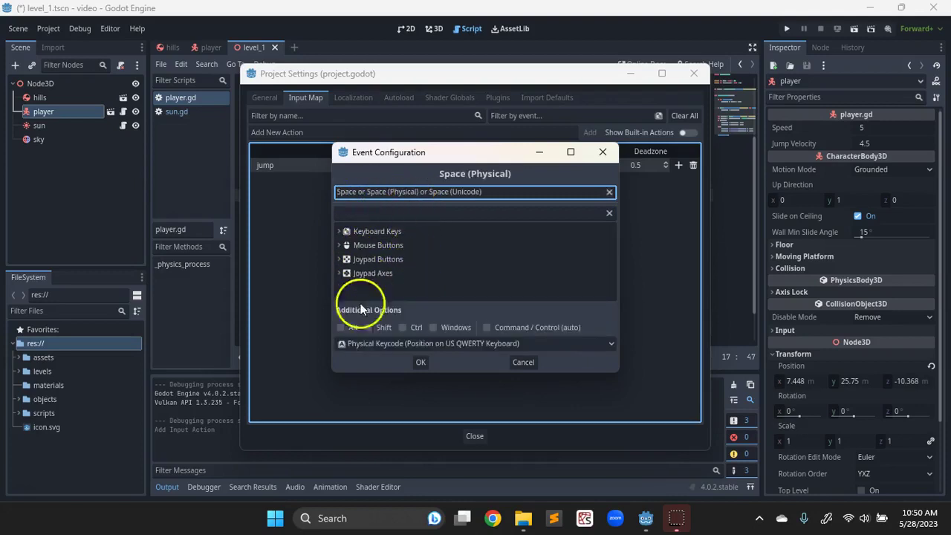
left_click(415, 360)
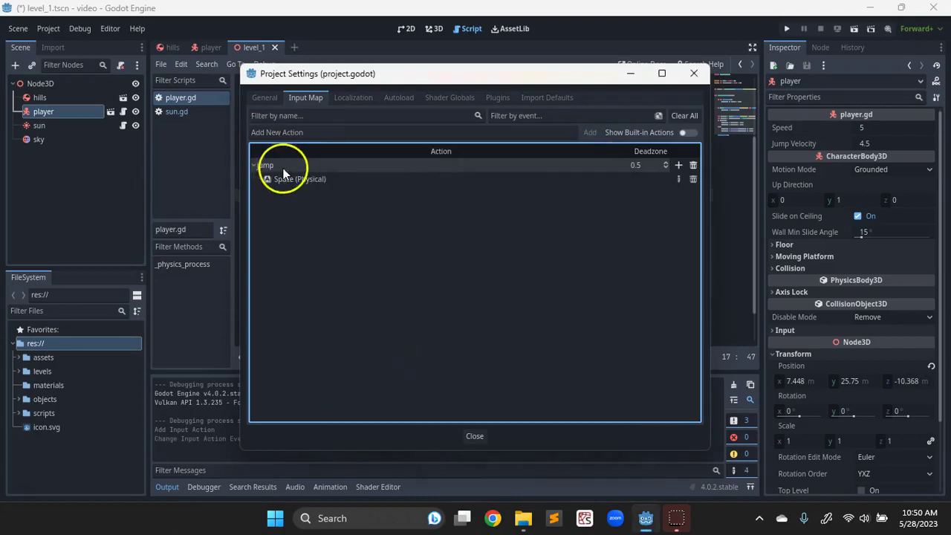